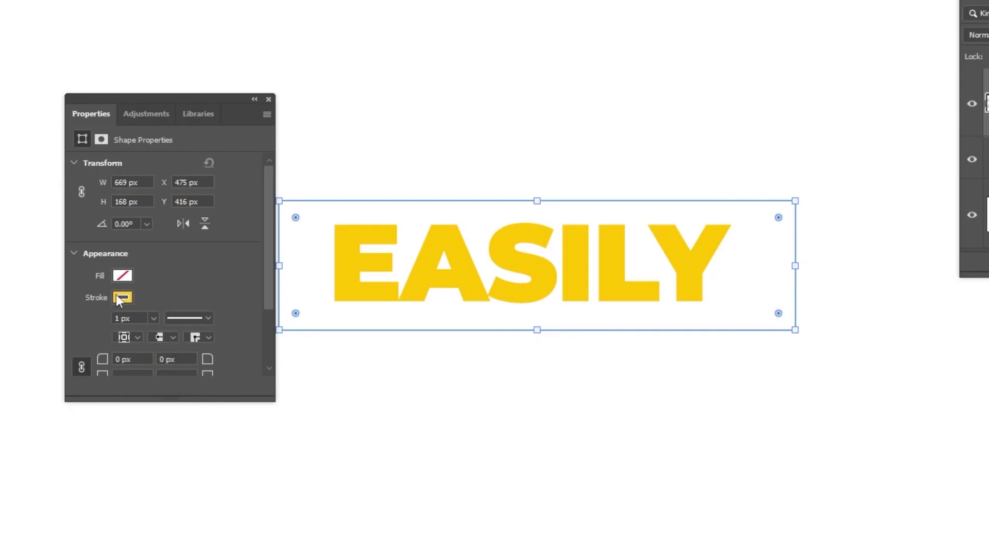
Set the rectangle's stroke to No Color
{"action": "left_click", "coordinate": [121, 298]}
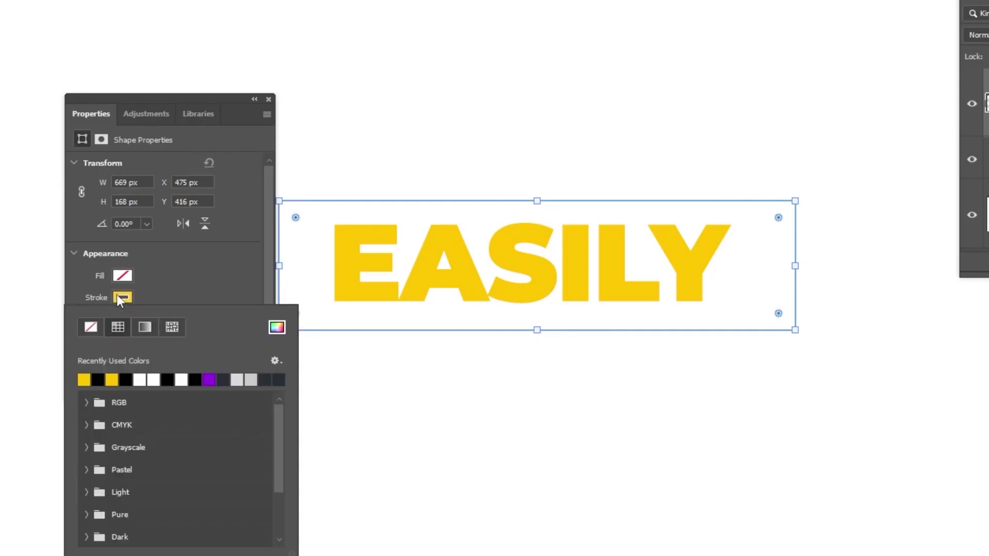
{"action": "left_click", "coordinate": [94, 325]}
{"action": "left_click", "coordinate": [130, 278]}
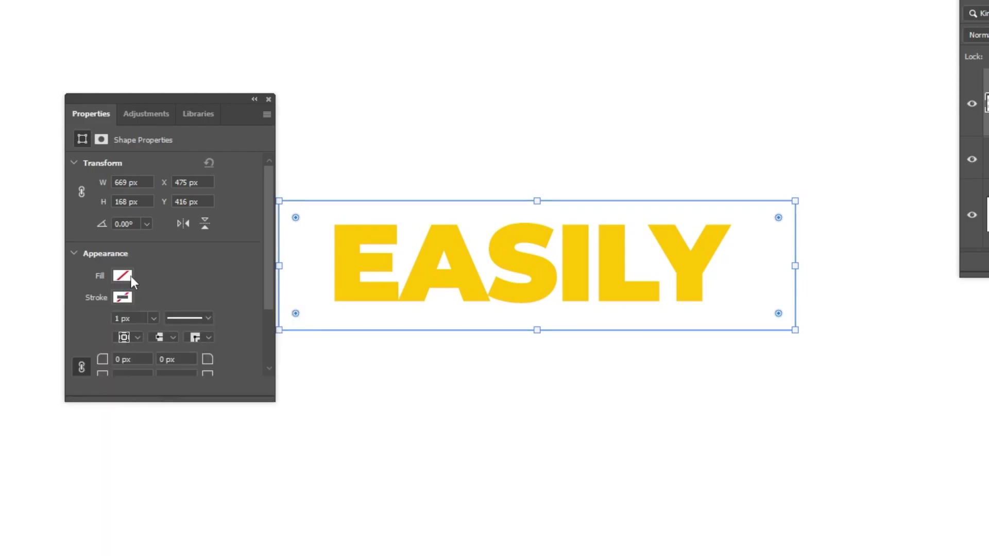
Fill the rectangle with solid black #000000
{"action": "left_click", "coordinate": [124, 275]}
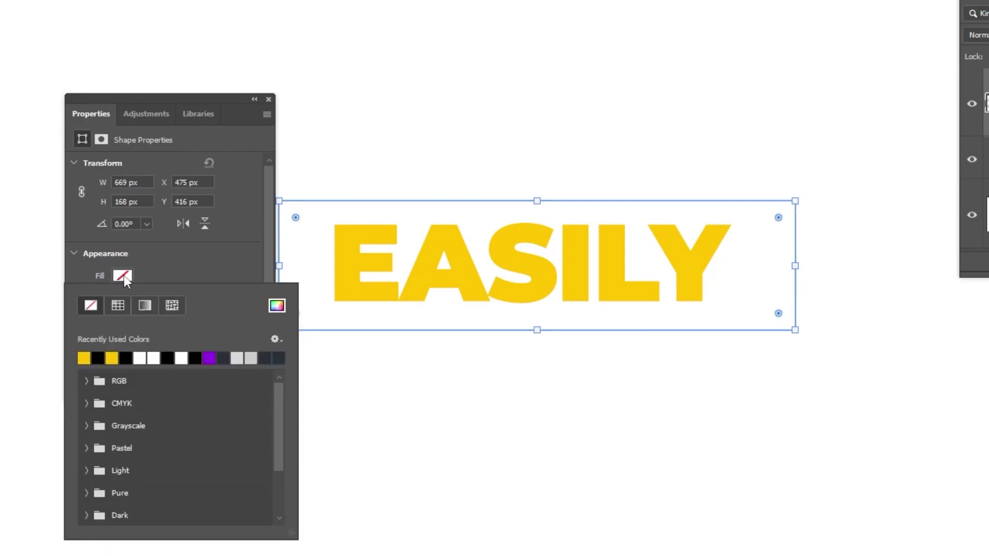
{"action": "left_click", "coordinate": [111, 310]}
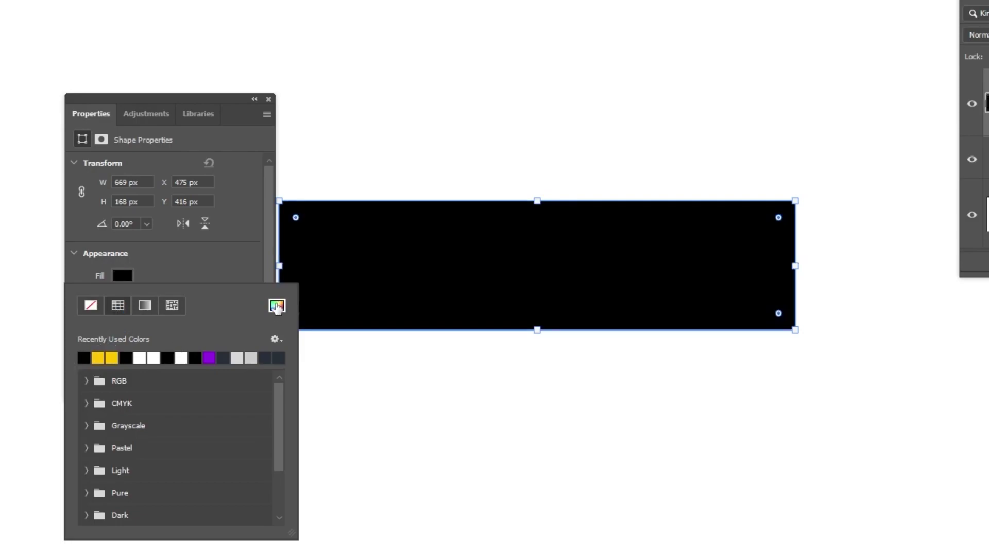
{"action": "left_click", "coordinate": [276, 306]}
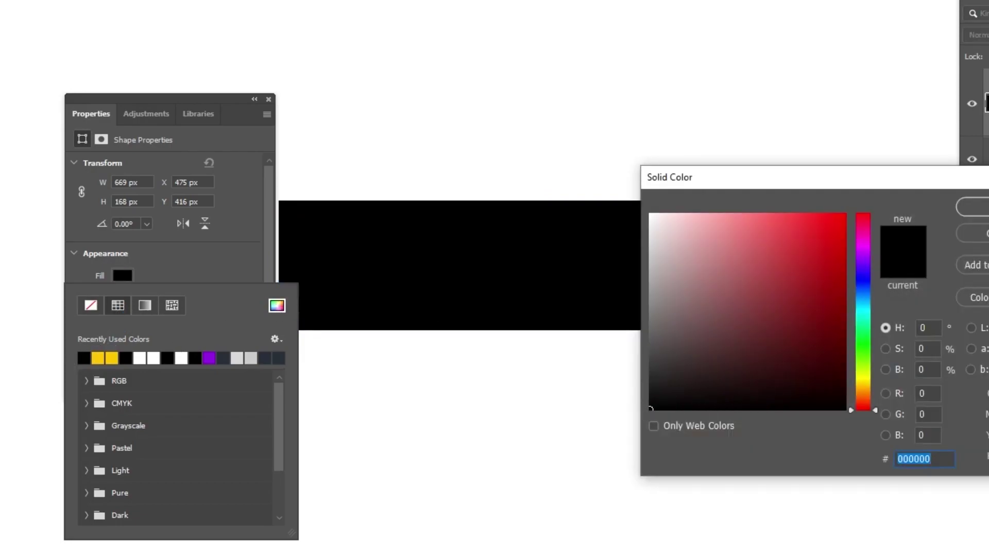
{"action": "left_click", "coordinate": [972, 207]}
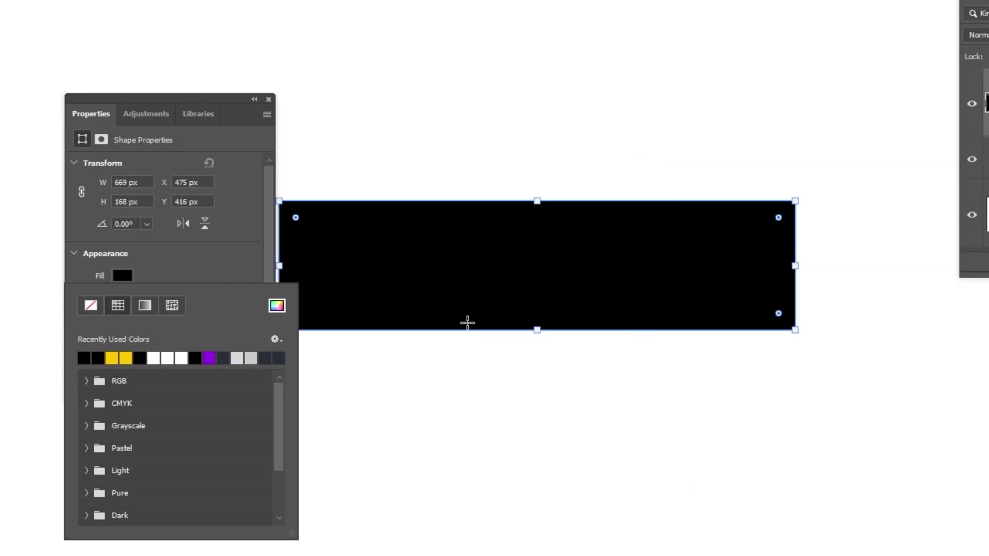
{"action": "left_click", "coordinate": [249, 281]}
{"action": "scroll", "coordinate": [252, 294], "scroll_direction": "down", "scroll_amount": 3}
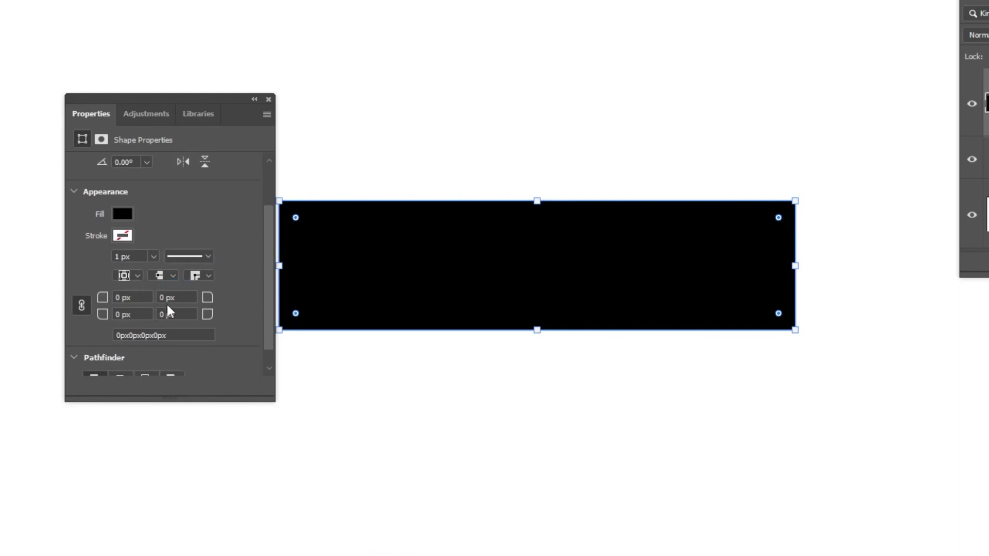
Give Rectangle 1 a 35 px corner radius and align EASILY to its horizontal and vertical centers
{"action": "left_click_drag", "start_coordinate": [296, 218], "coordinate": [307, 229]}
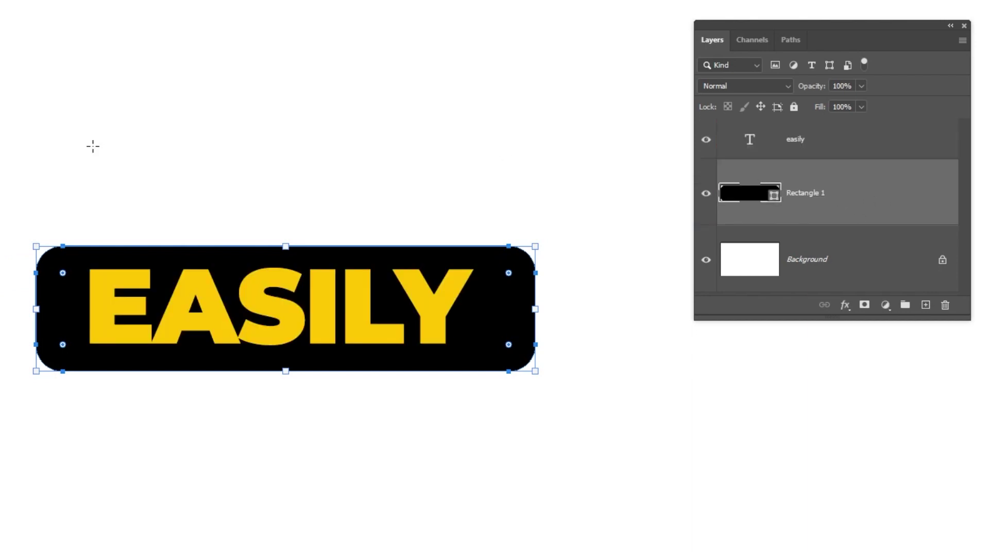
{"action": "key", "text": "Return"}
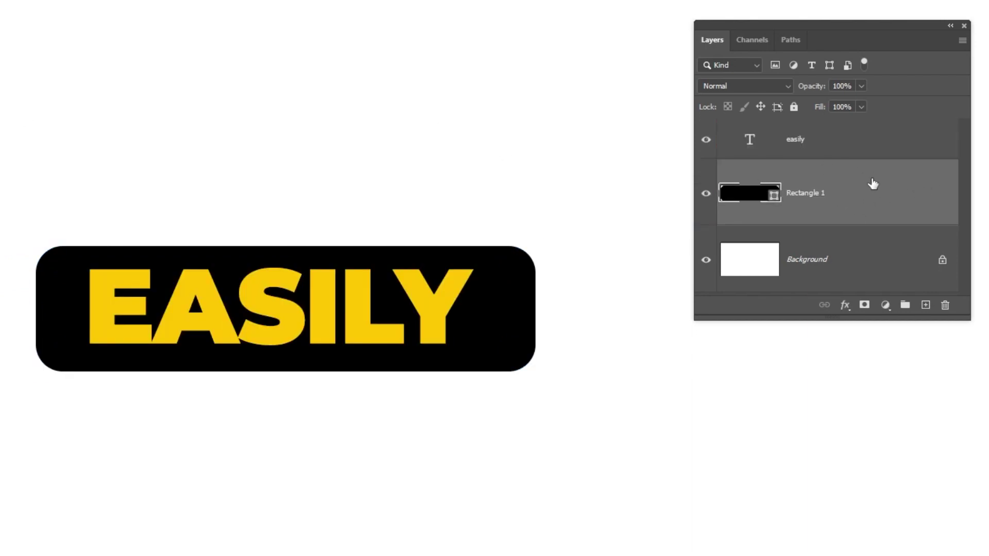
{"action": "left_click", "coordinate": [865, 148], "text": "shift"}
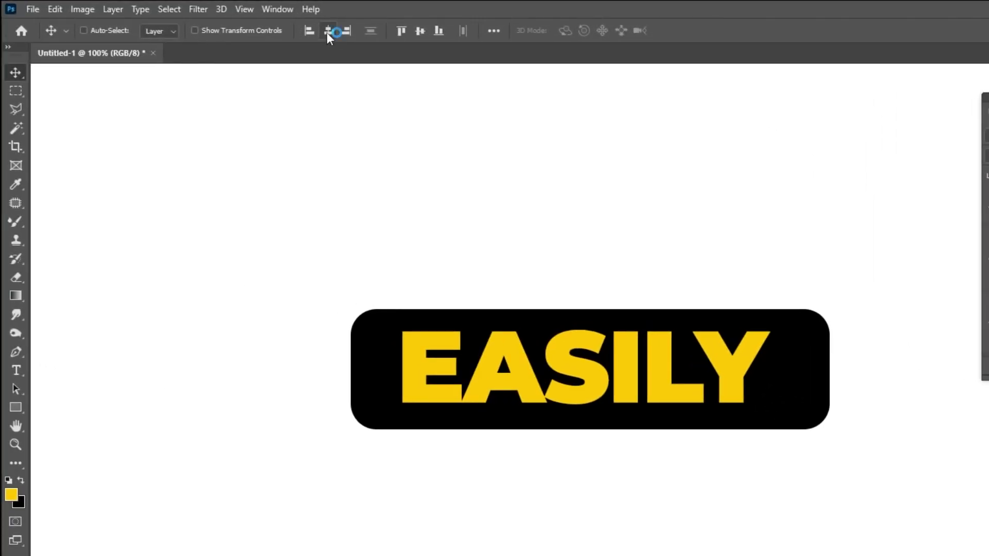
{"action": "left_click", "coordinate": [327, 33]}
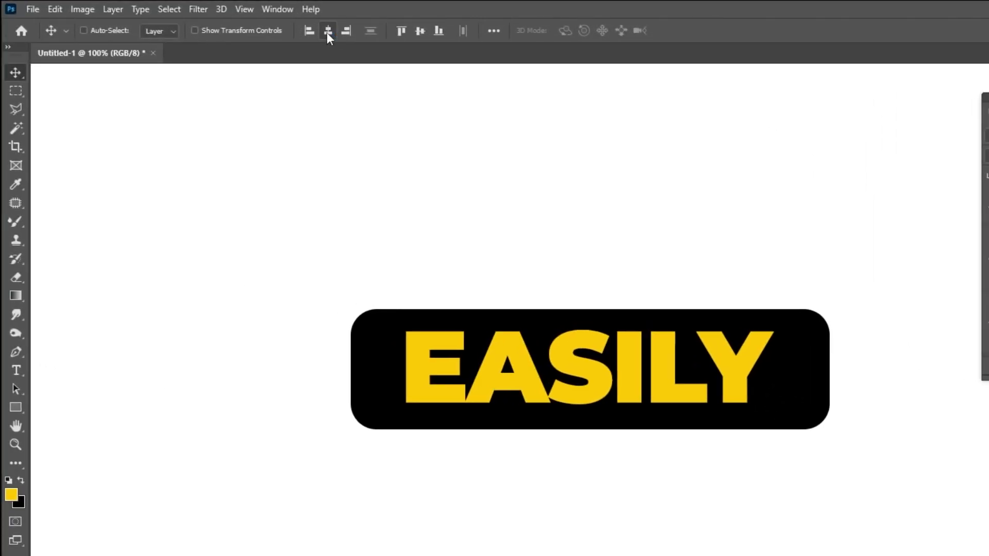
{"action": "left_click", "coordinate": [420, 31]}
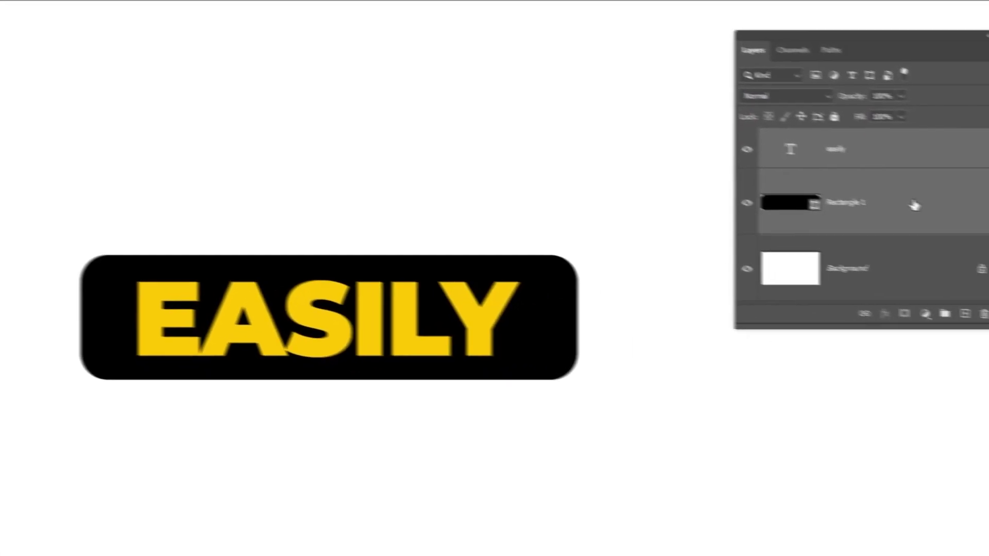
{"action": "left_click", "coordinate": [912, 205]}
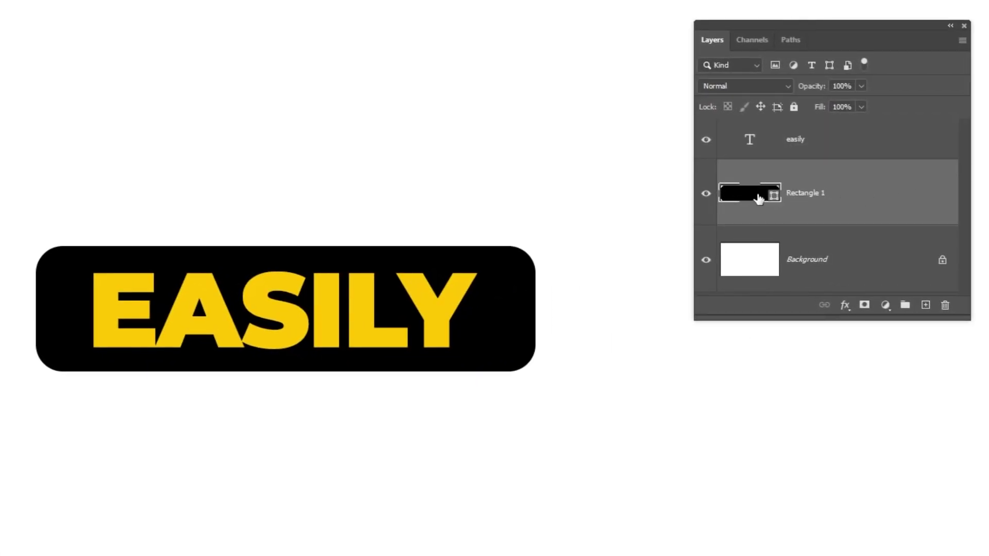
Narrow the black rectangle evenly from both sides and nudge the EASILY text right
{"action": "key", "text": "ctrl+t"}
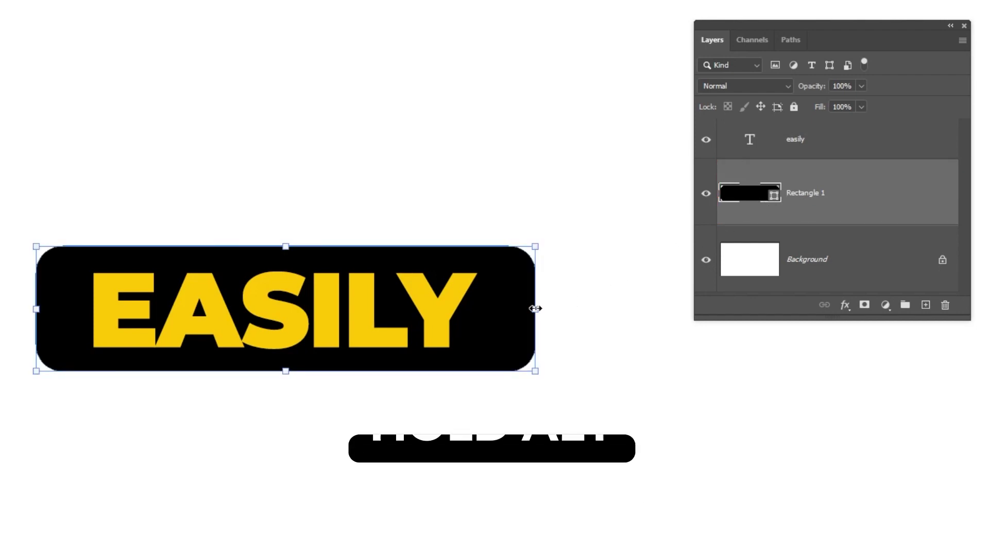
{"action": "left_click_drag", "start_coordinate": [535, 309], "coordinate": [520, 305]}
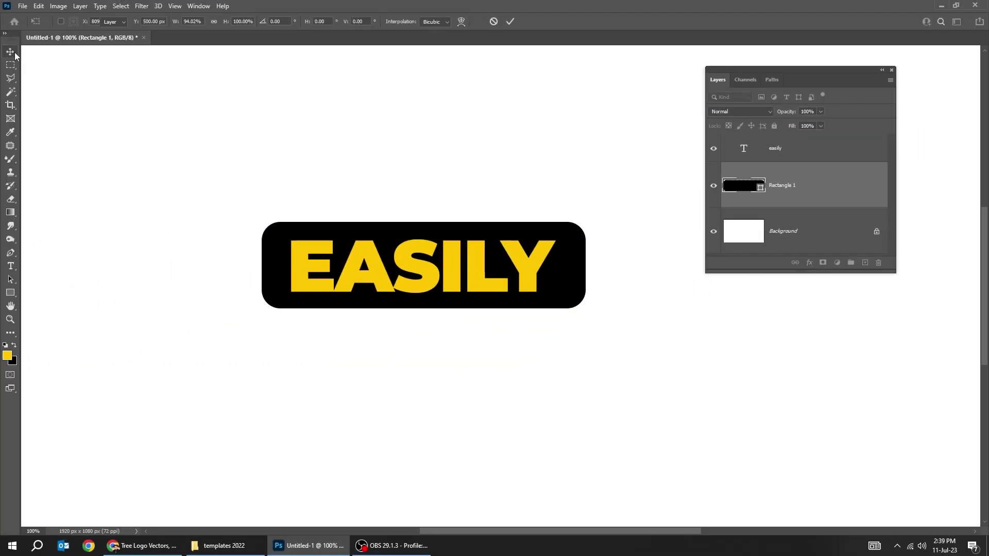
{"action": "left_click", "coordinate": [14, 54]}
{"action": "left_click", "coordinate": [767, 146]}
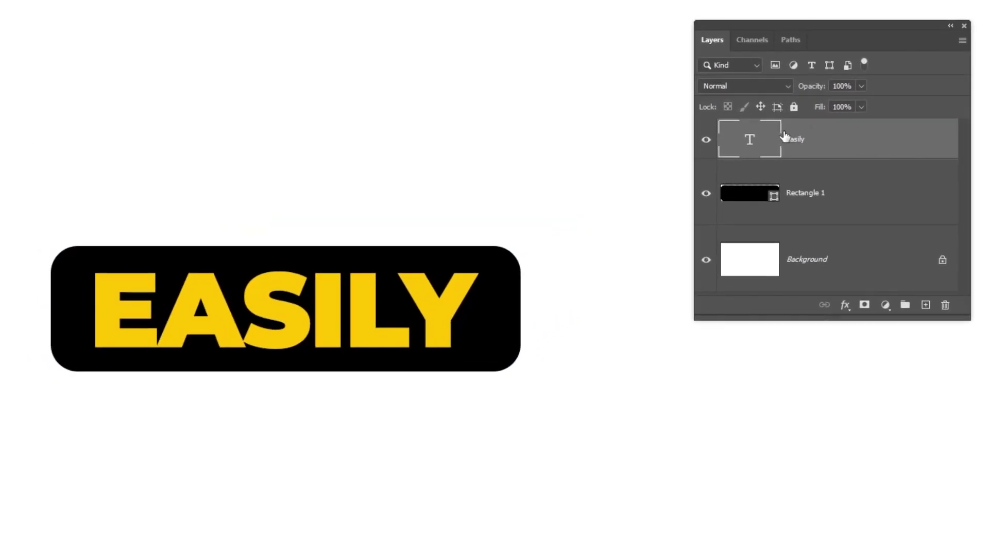
{"action": "key", "text": "Right"}
{"action": "key", "text": "Right"}
{"action": "key", "text": "Right"}
{"action": "key", "text": "Right"}
{"action": "key", "text": "Right"}
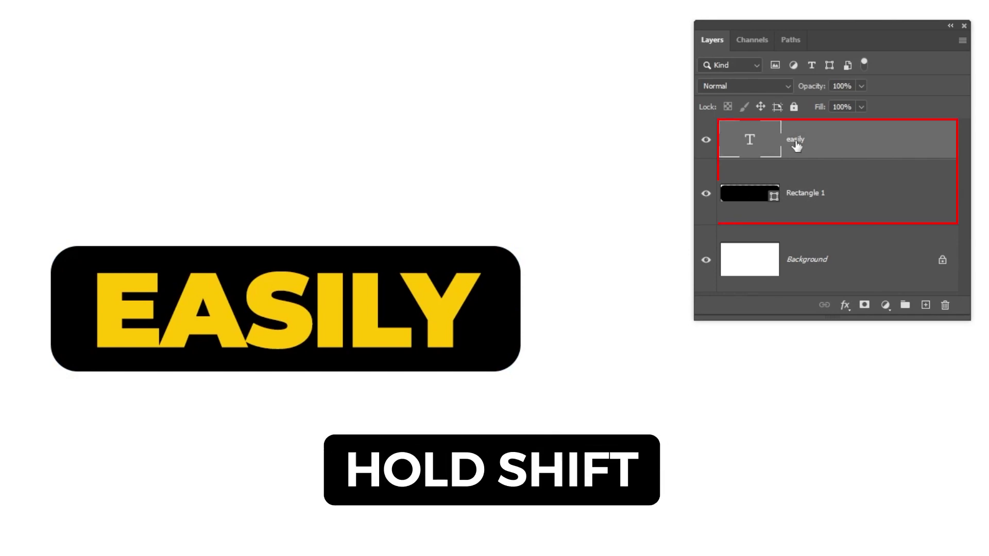
Convert the easily text and Rectangle 1 into one smart object named easily
{"action": "left_click", "coordinate": [820, 199], "text": "shift"}
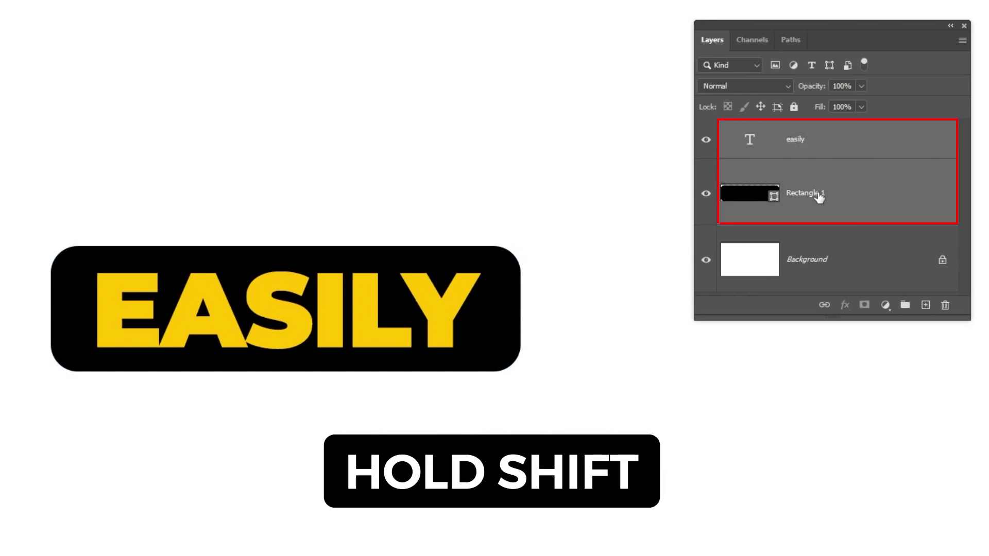
{"action": "right_click", "coordinate": [785, 199]}
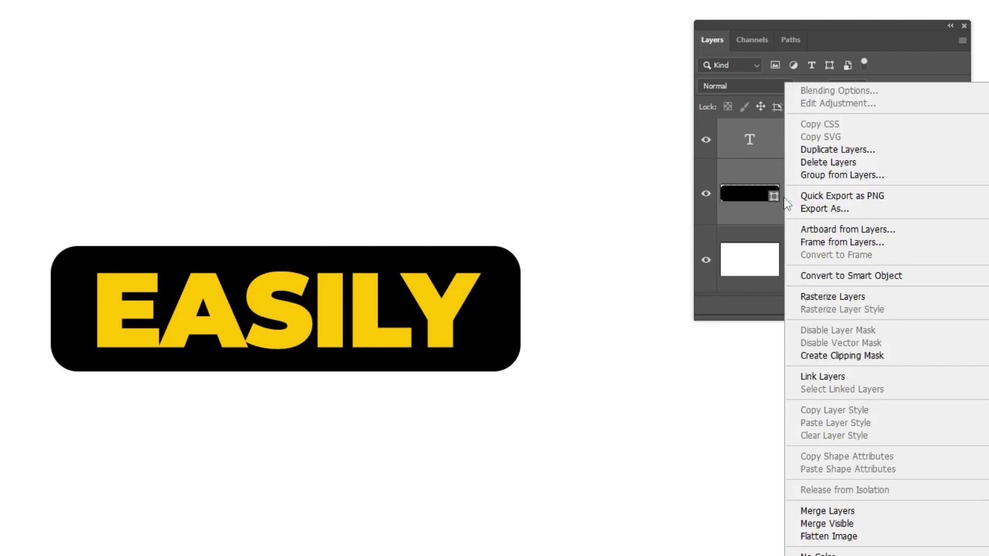
{"action": "left_click", "coordinate": [892, 277]}
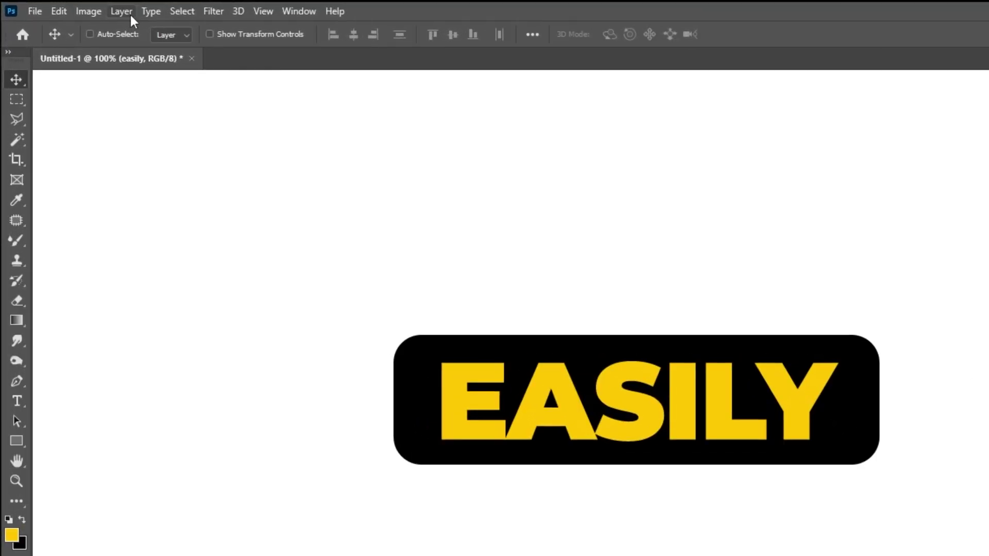
Make an independent copy with New Smart Object via Copy and move it below the original label
{"action": "left_click", "coordinate": [81, 6]}
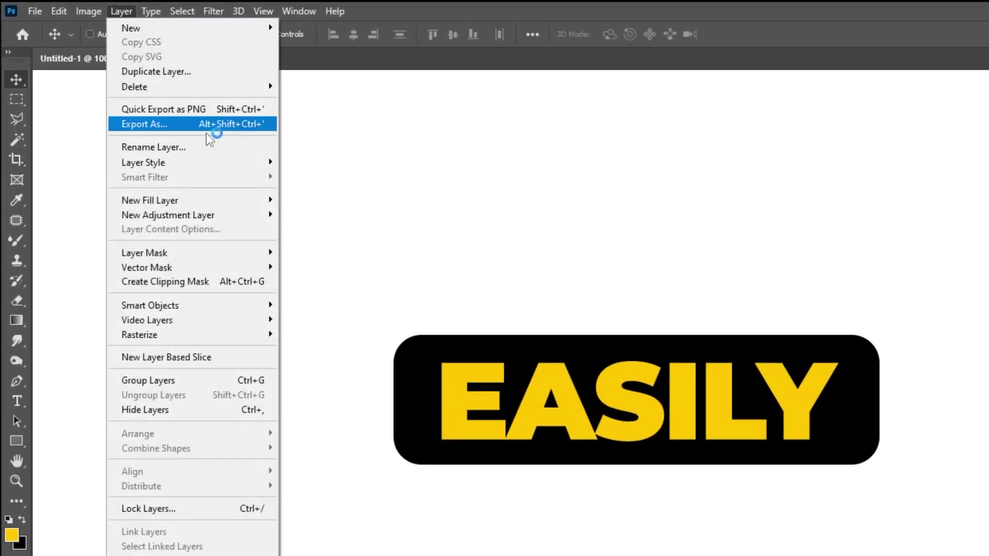
{"action": "mouse_move", "coordinate": [224, 315]}
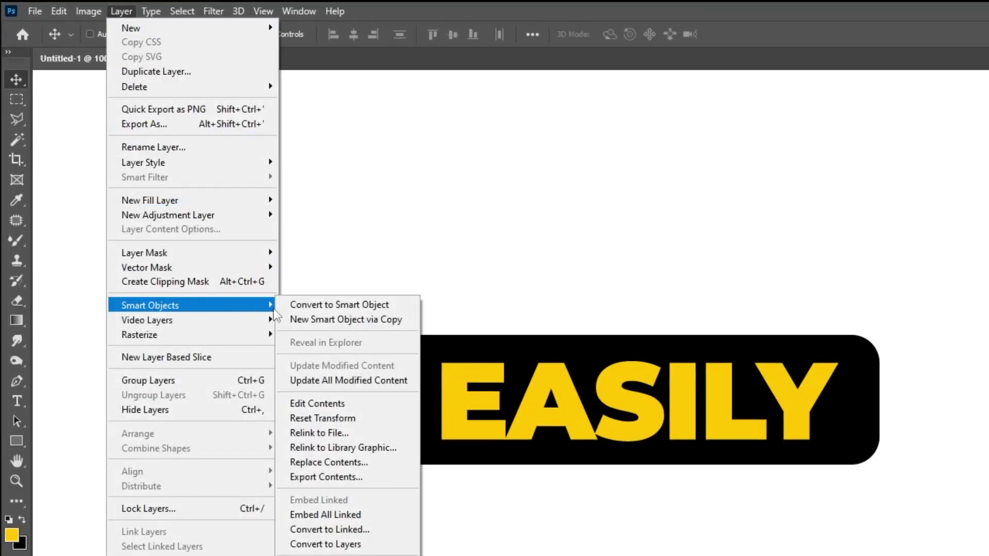
{"action": "left_click", "coordinate": [364, 320]}
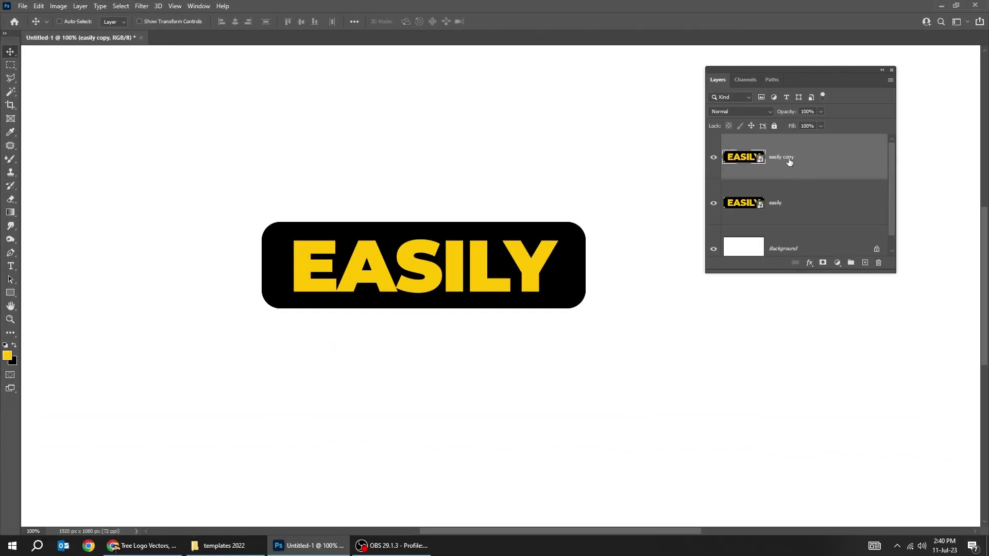
{"action": "left_click_drag", "start_coordinate": [475, 273], "coordinate": [506, 388]}
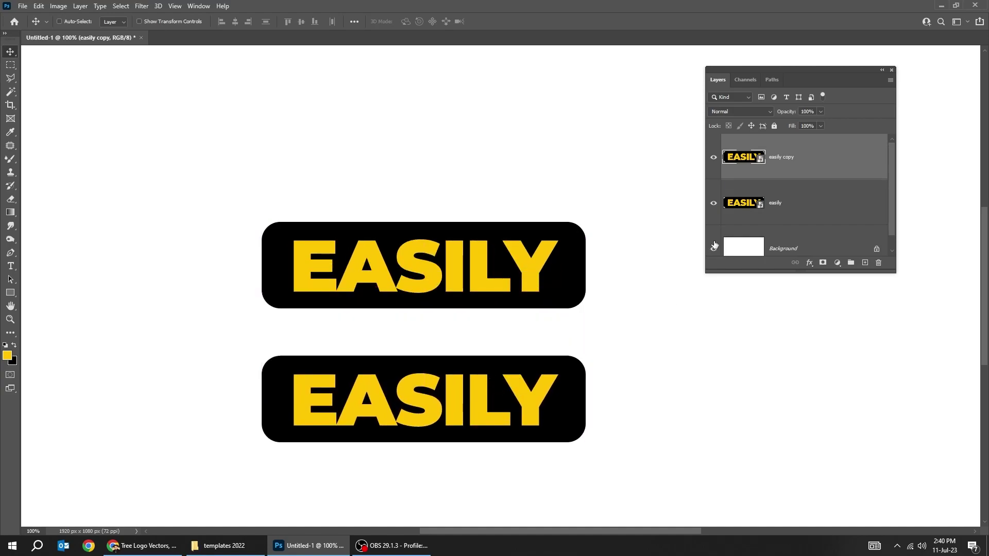
Open the copy's contents as easily3.psb and replace the word EASILY with EDITABLE
{"action": "double_click", "coordinate": [745, 158]}
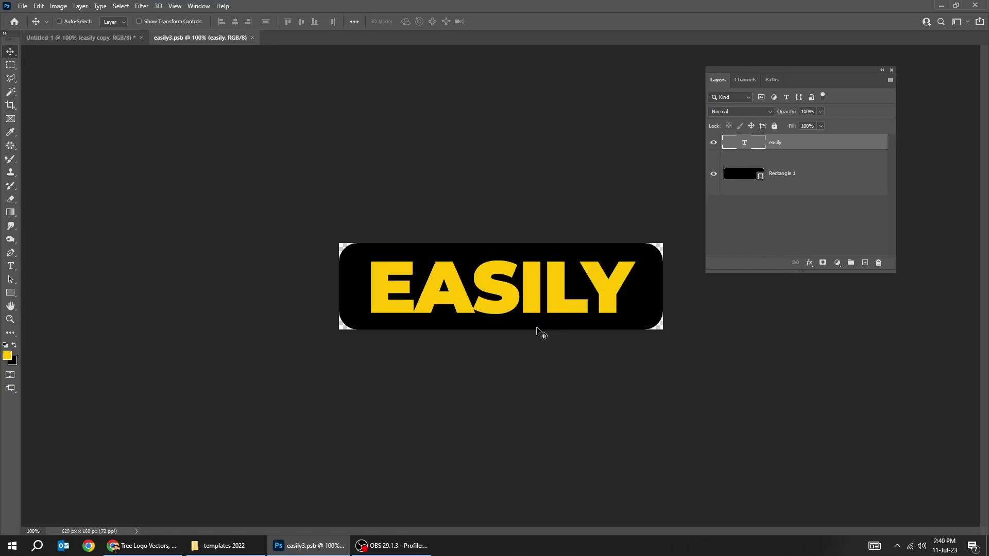
{"action": "key", "text": "t"}
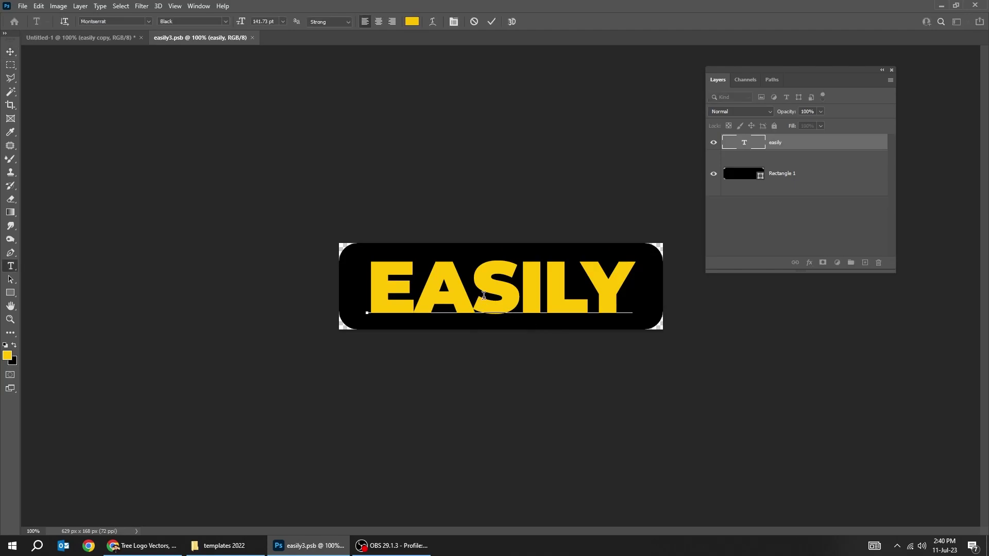
{"action": "double_click", "coordinate": [482, 294]}
{"action": "type", "text": "ED"}
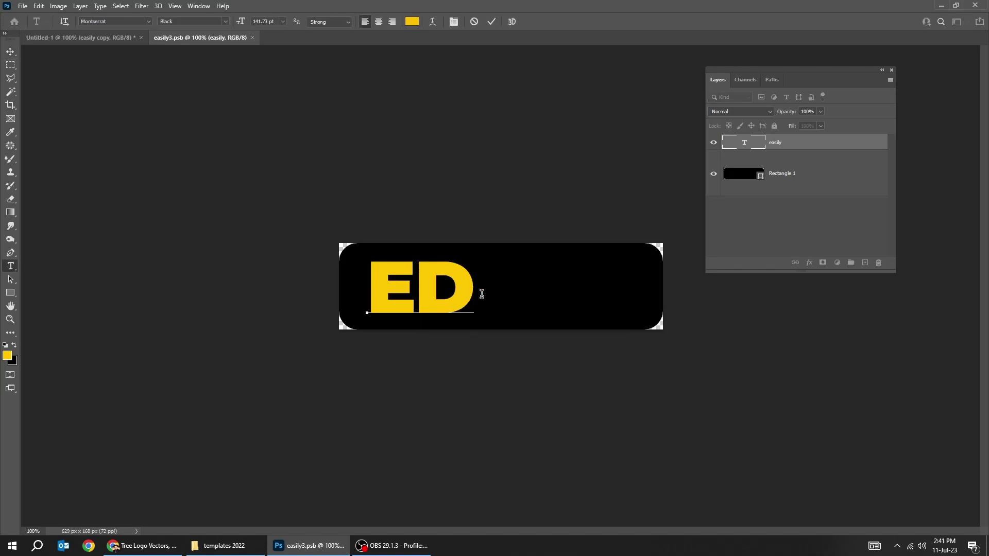
{"action": "type", "text": "ITABle"}
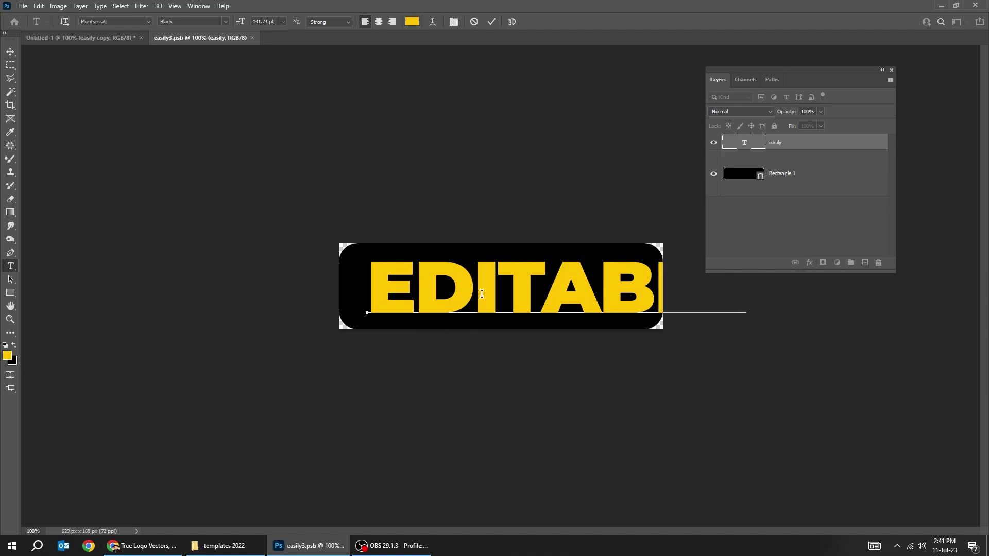
{"action": "key", "text": "ctrl+Return"}
{"action": "key", "text": "v"}
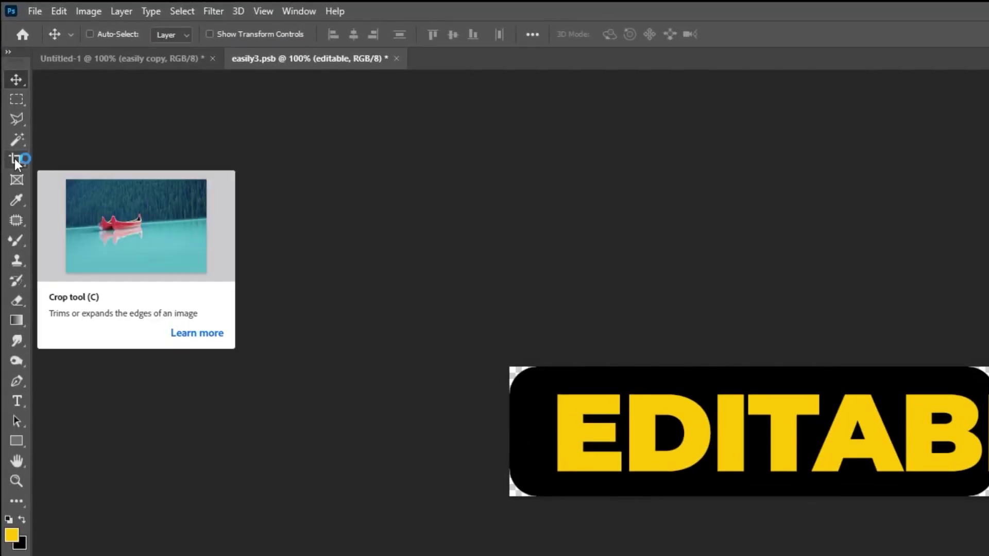
{"action": "left_click", "coordinate": [10, 106]}
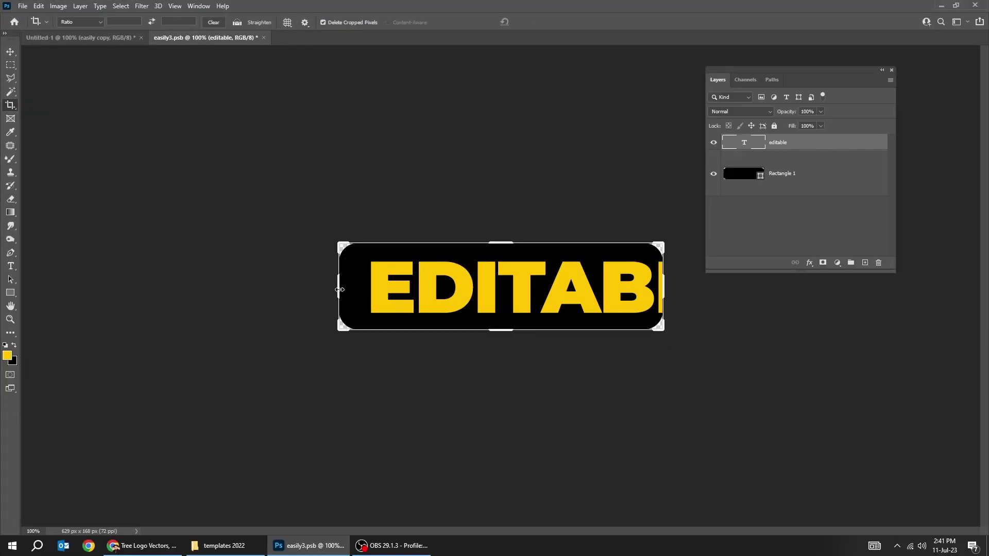
Widen the easily3.psb canvas evenly on both sides so EDITABLE fits
{"action": "left_click_drag", "start_coordinate": [340, 289], "coordinate": [213, 290]}
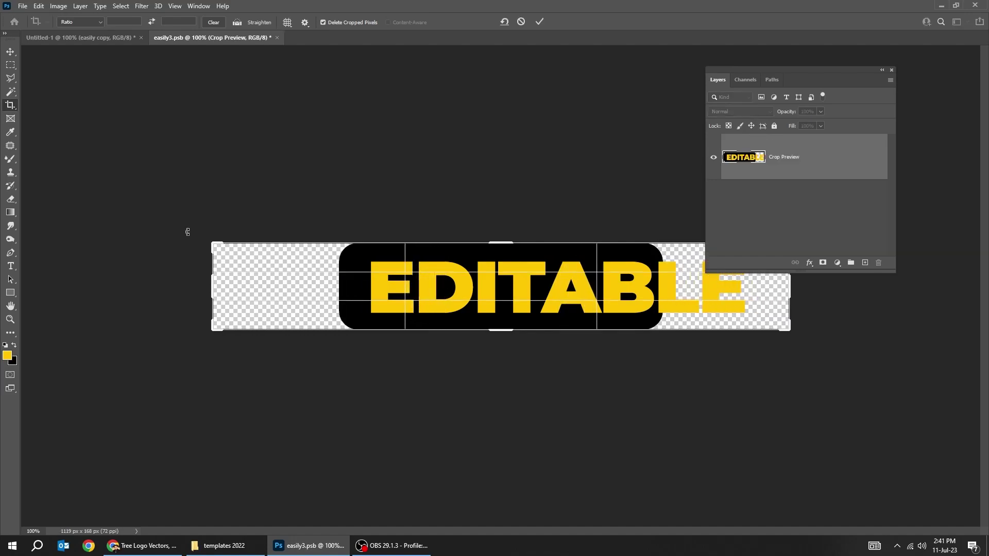
{"action": "left_click", "coordinate": [11, 51]}
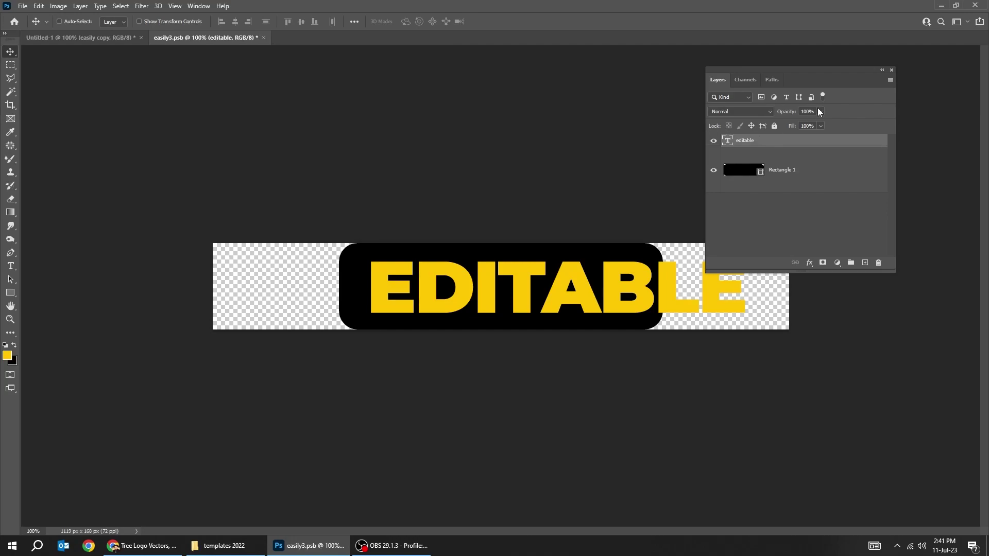
{"action": "left_click_drag", "start_coordinate": [822, 75], "coordinate": [855, 73]}
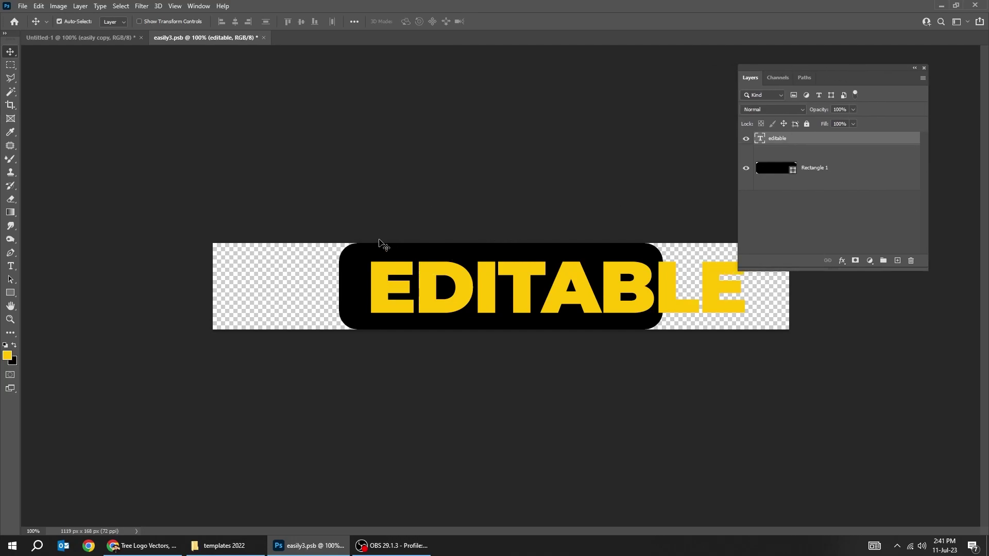
Centre the EDITABLE text and Rectangle 1 horizontally and vertically on the canvas
{"action": "key", "text": "ctrl+a"}
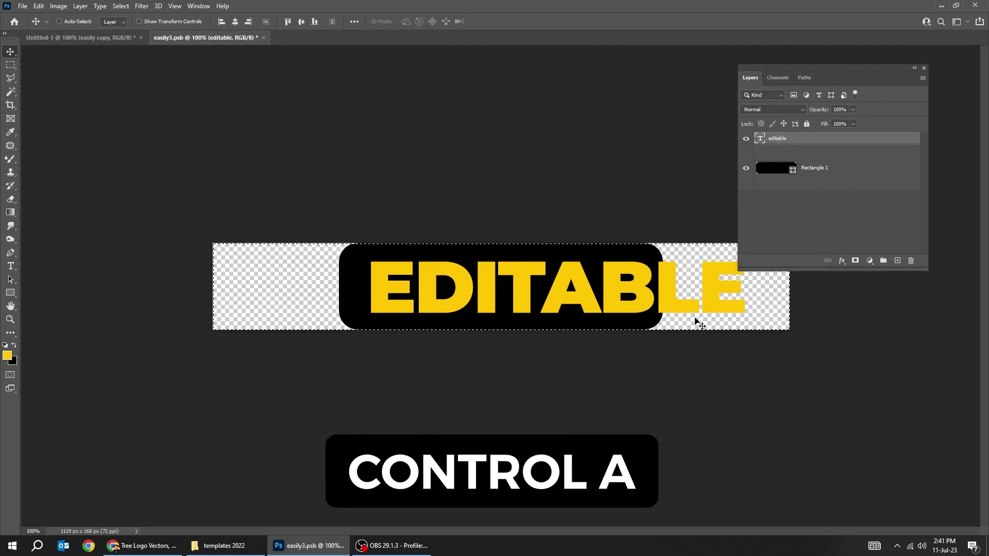
{"action": "left_click", "coordinate": [828, 170], "text": "shift"}
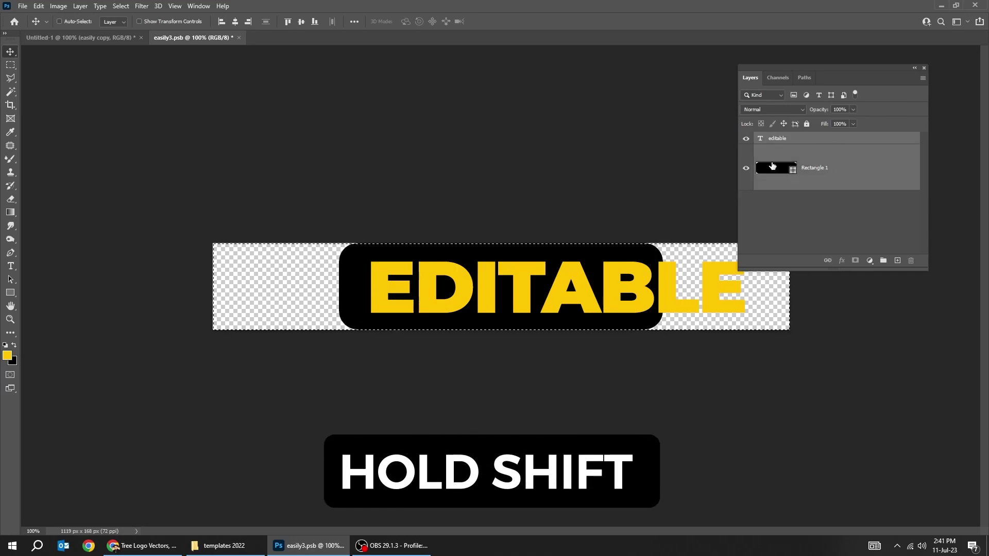
{"action": "left_click", "coordinate": [234, 22]}
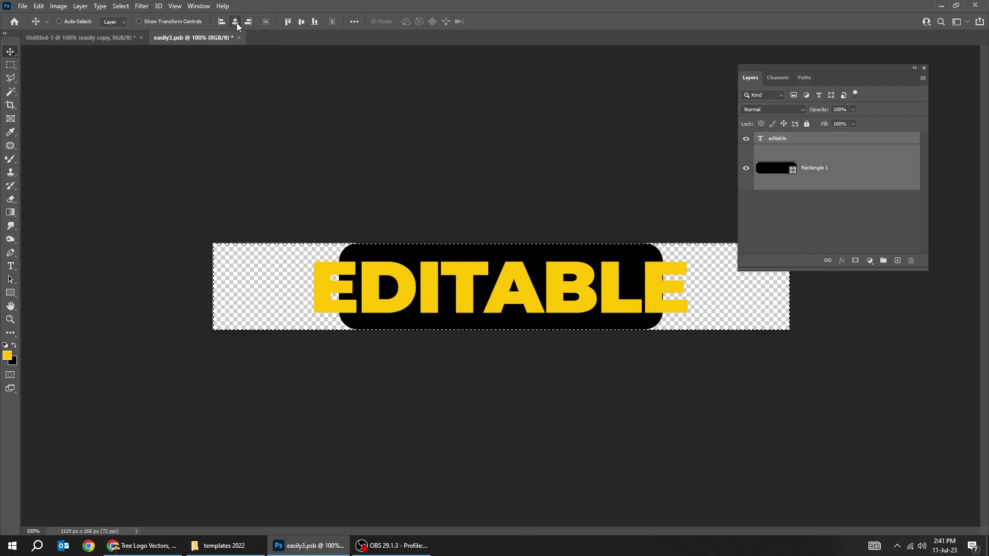
{"action": "left_click", "coordinate": [301, 22]}
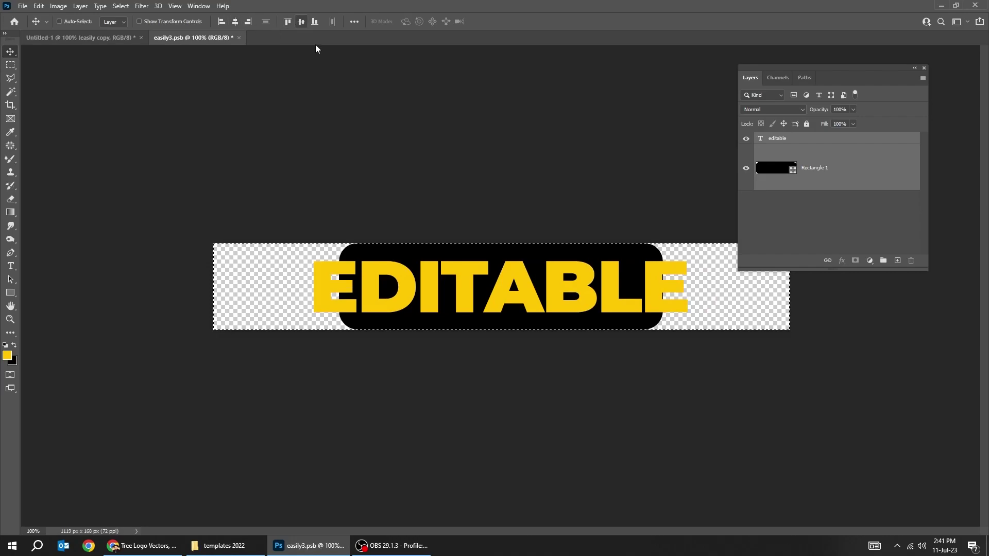
{"action": "key", "text": "ctrl+d"}
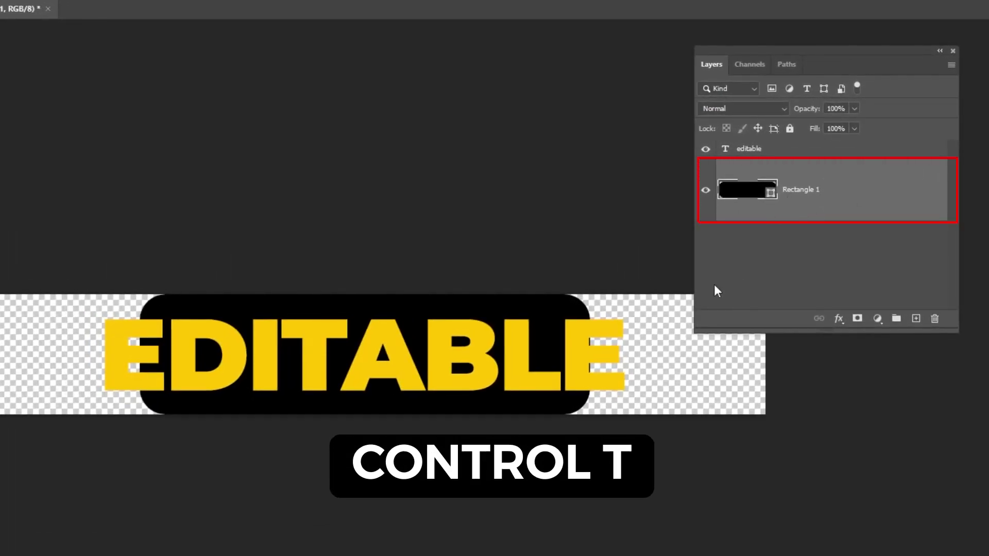
Stretch the black rectangle evenly on both sides so it spans EDITABLE
{"action": "key", "text": "ctrl+t"}
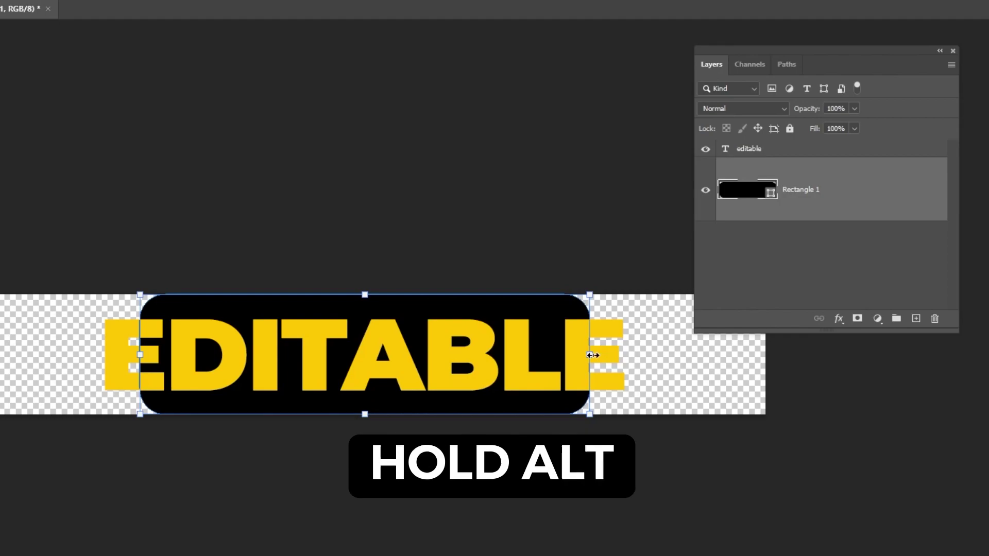
{"action": "left_click_drag", "start_coordinate": [592, 355], "coordinate": [663, 357]}
{"action": "key", "text": "Return"}
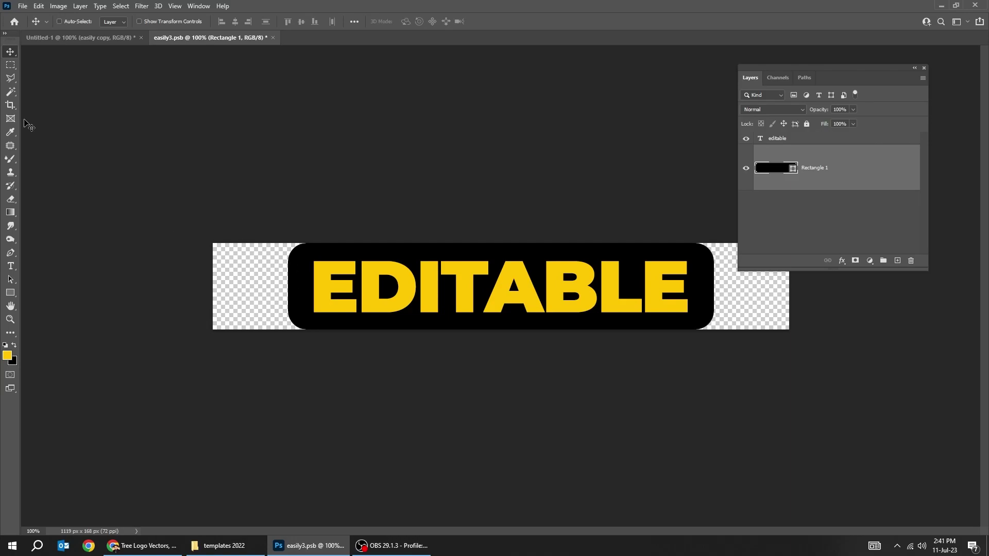
Crop the canvas to the rectangle at 851 × 168 px and save easily3.psb
{"action": "left_click", "coordinate": [11, 105]}
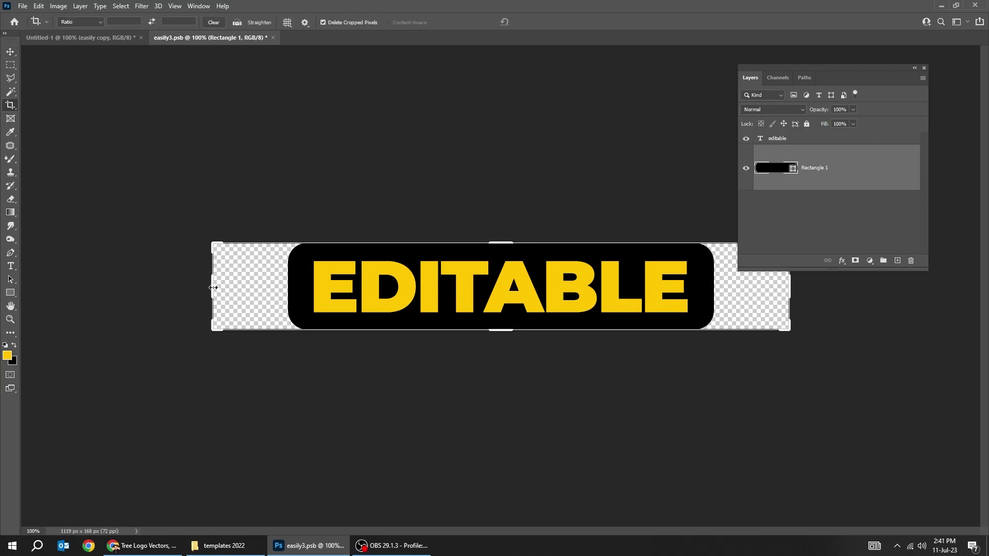
{"action": "left_click_drag", "start_coordinate": [213, 287], "coordinate": [280, 292]}
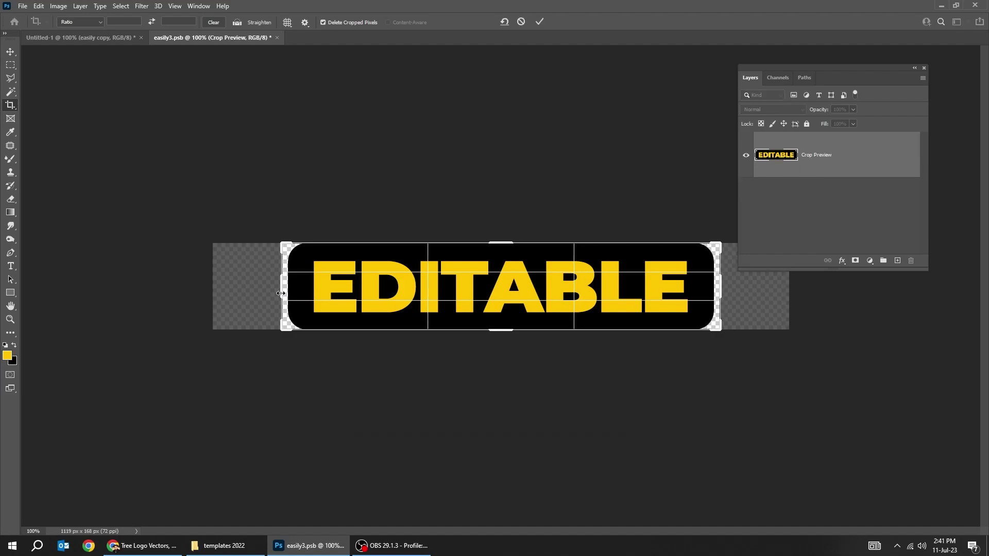
{"action": "key", "text": "Return"}
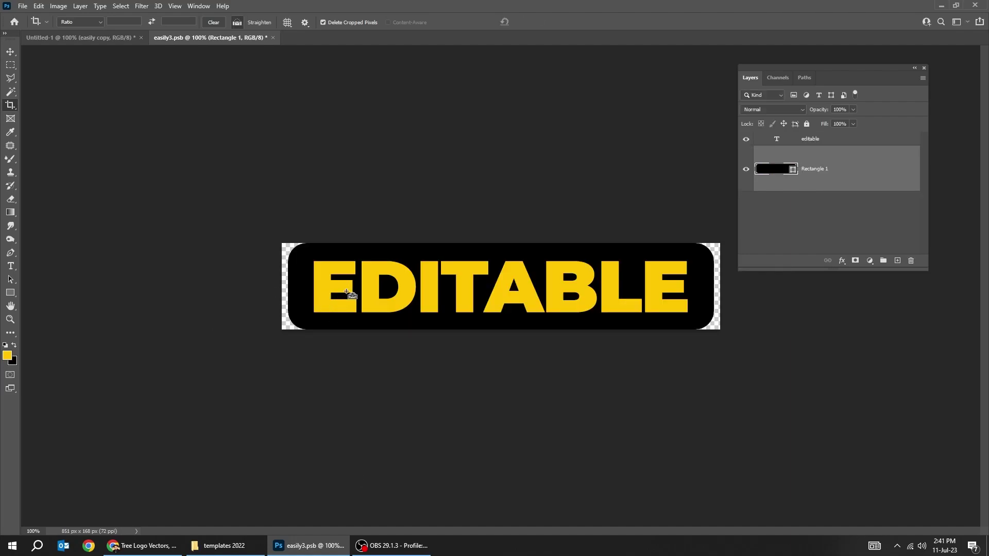
{"action": "key", "text": "ctrl+s"}
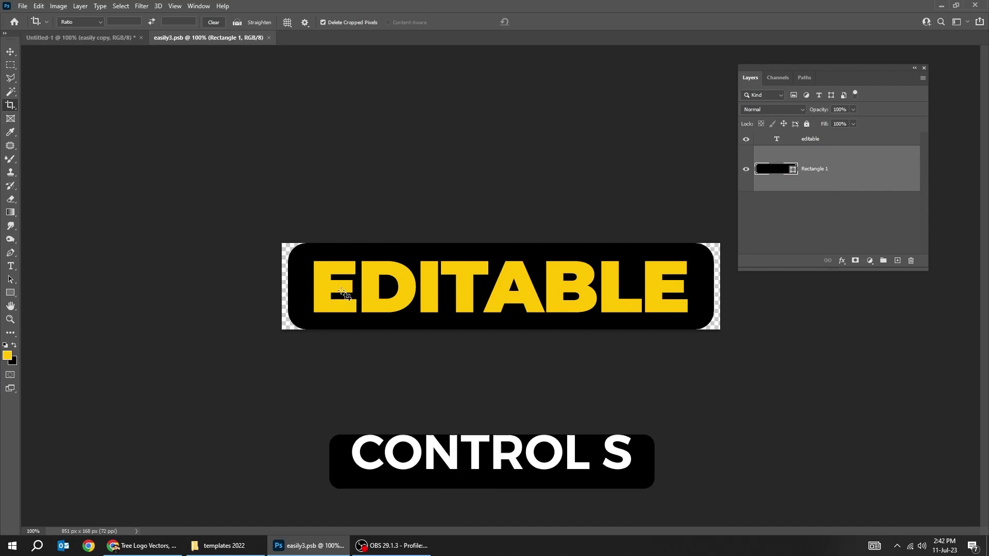
Close easily3.psb and return to the design, undoing an accidental move of the EDITABLE label
{"action": "left_click", "coordinate": [269, 38]}
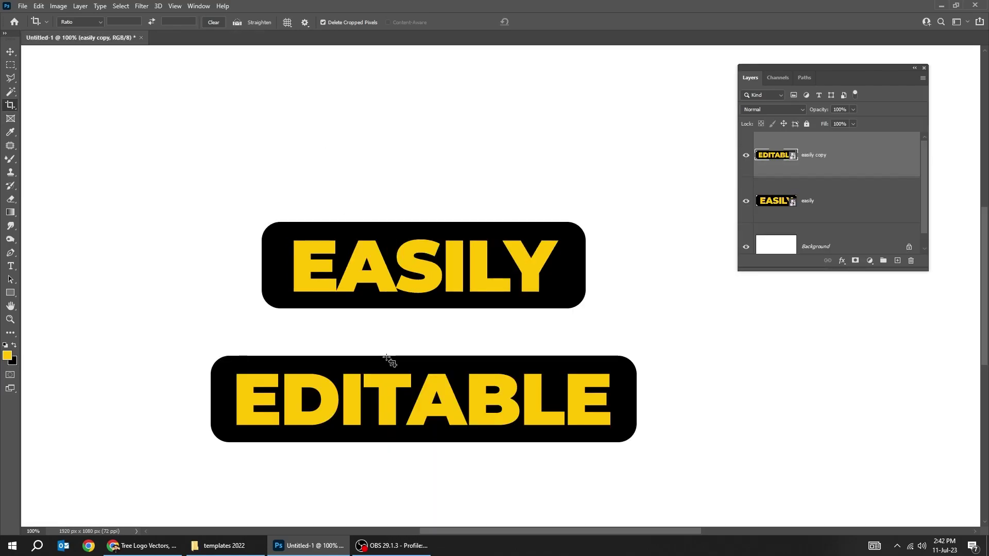
{"action": "key", "text": "v"}
{"action": "left_click_drag", "start_coordinate": [469, 404], "coordinate": [514, 395]}
{"action": "key", "text": "ctrl+z"}
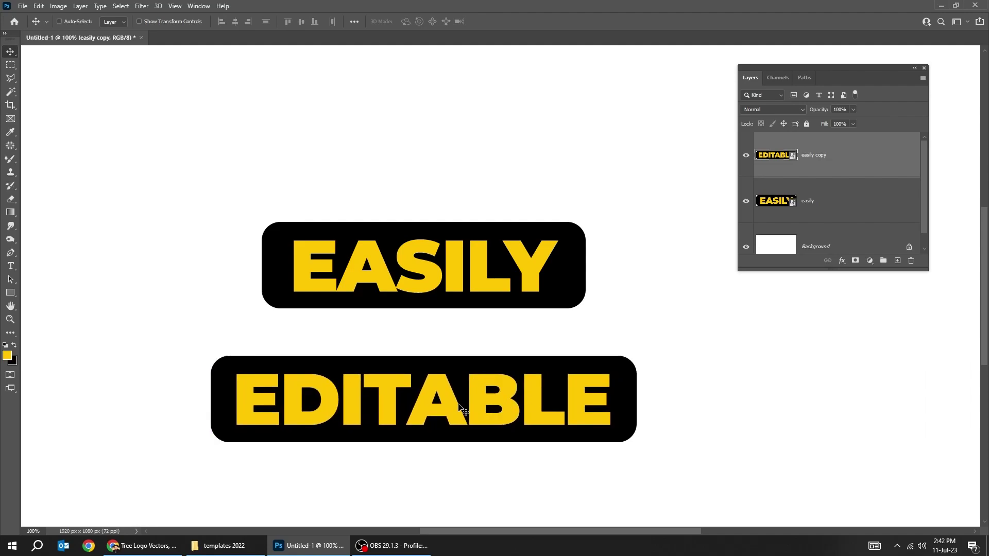
Reopen the EDITABLE label's contents and select its editable text layer with the Type tool
{"action": "double_click", "coordinate": [770, 159]}
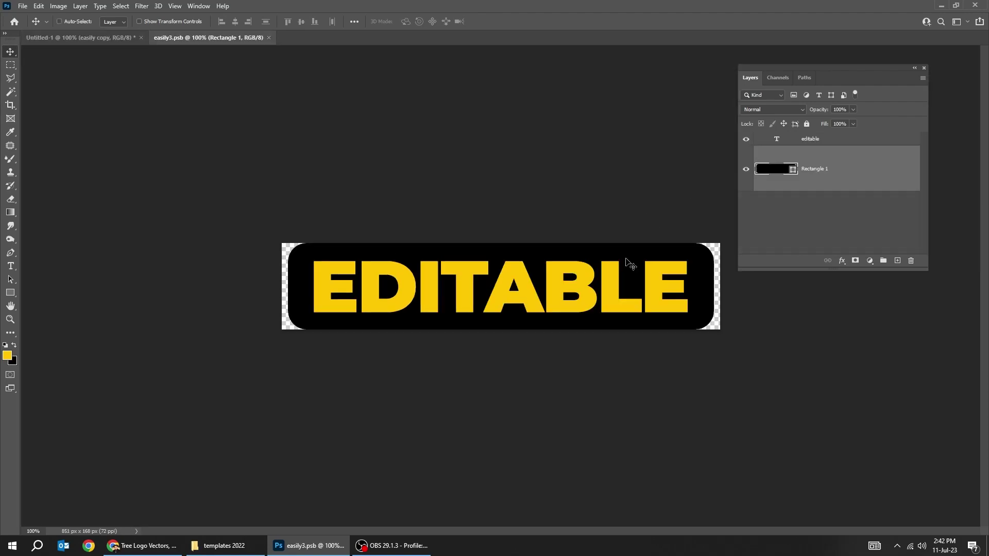
{"action": "left_click", "coordinate": [811, 140]}
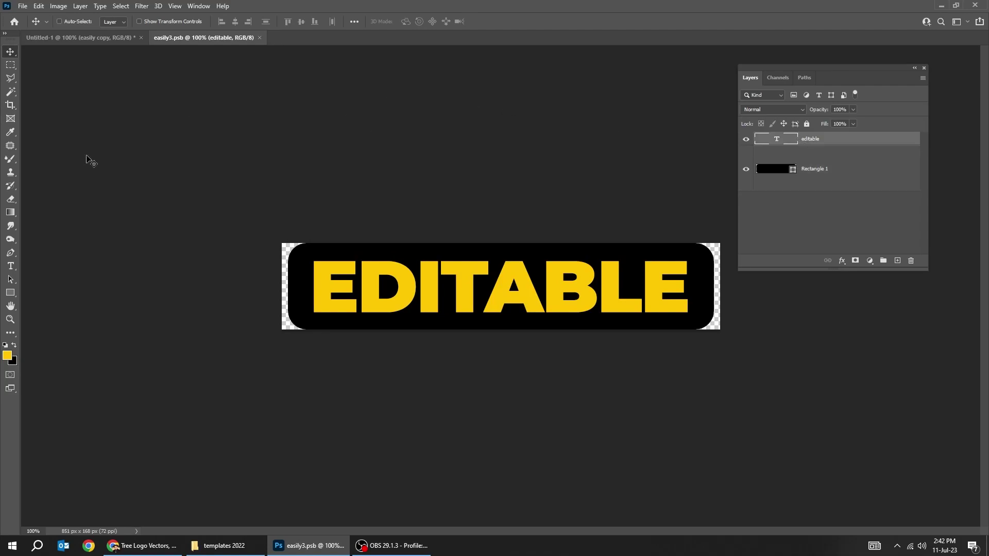
{"action": "left_click", "coordinate": [12, 266]}
Change the EDITABLE text colour from yellow to black
{"action": "left_click", "coordinate": [413, 21]}
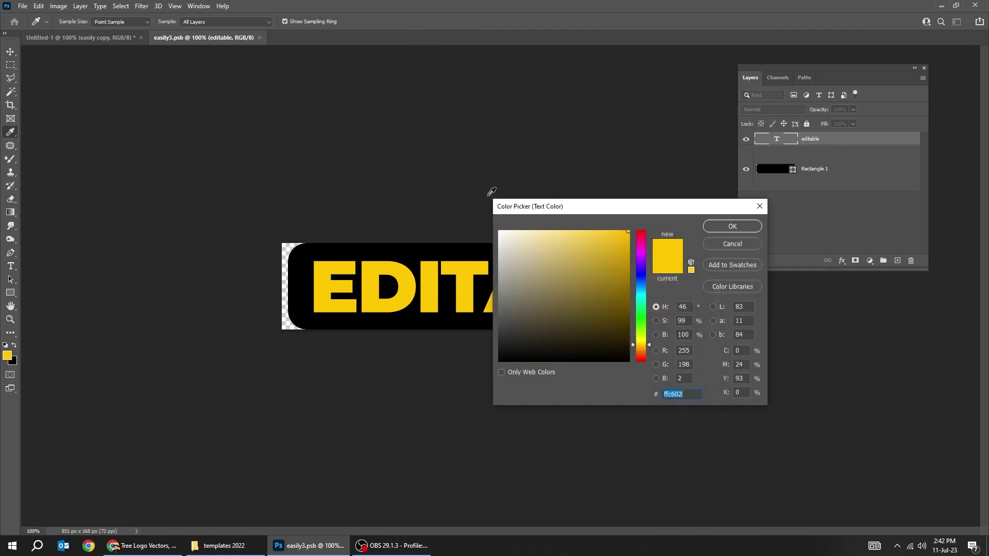
{"action": "left_click_drag", "start_coordinate": [536, 303], "coordinate": [499, 361]}
{"action": "left_click", "coordinate": [732, 226]}
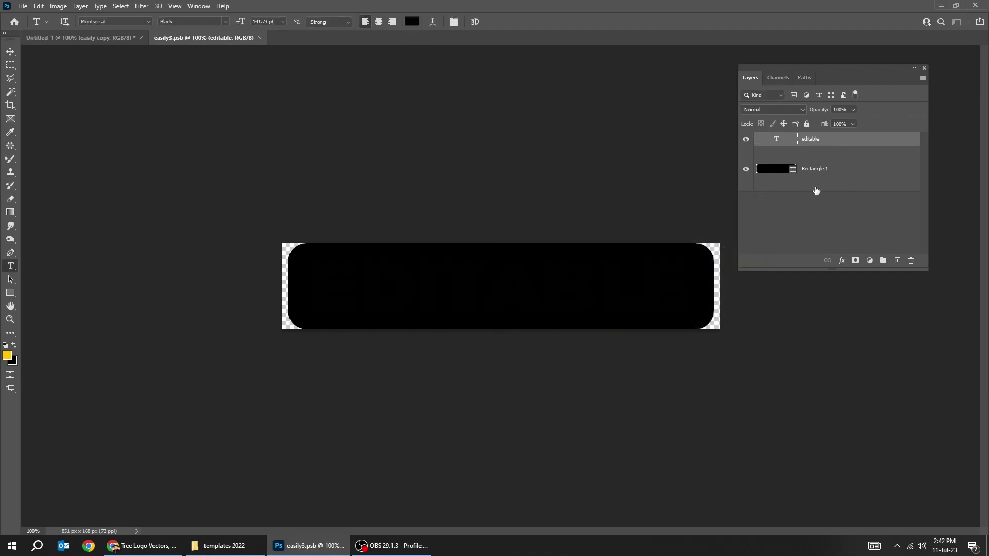
Fill Rectangle 1 with the recent yellow swatch and save the label
{"action": "left_click", "coordinate": [828, 178]}
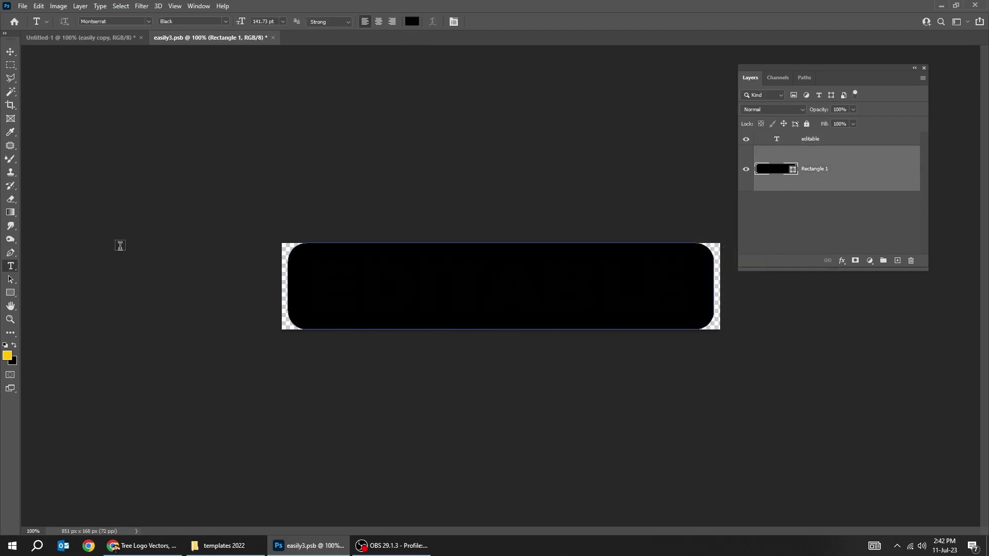
{"action": "left_click", "coordinate": [12, 283]}
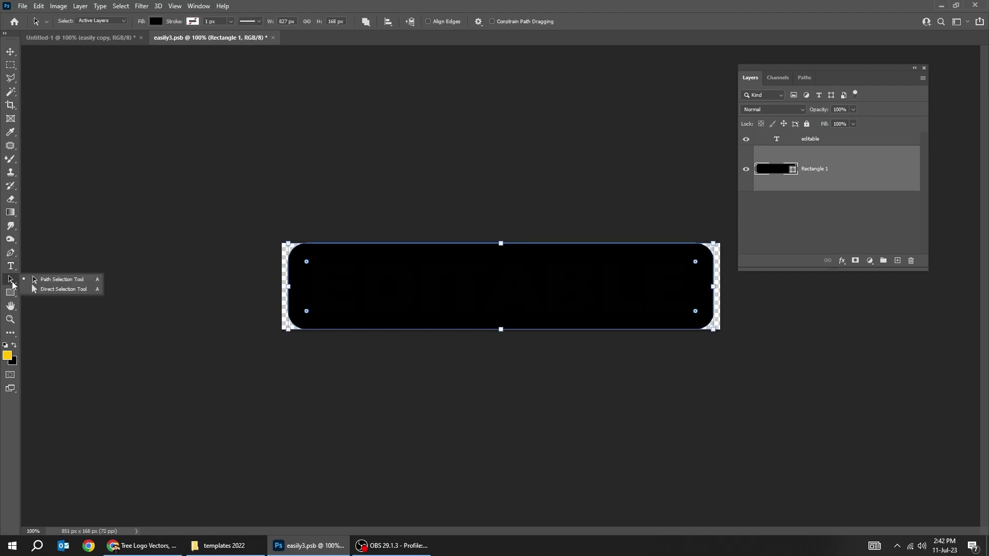
{"action": "left_click", "coordinate": [32, 284]}
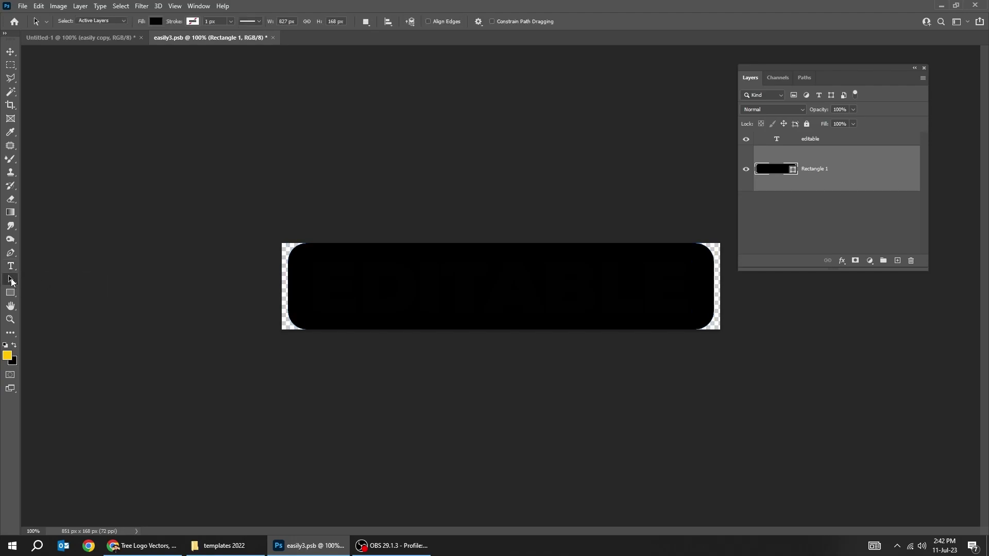
{"action": "left_click", "coordinate": [155, 23]}
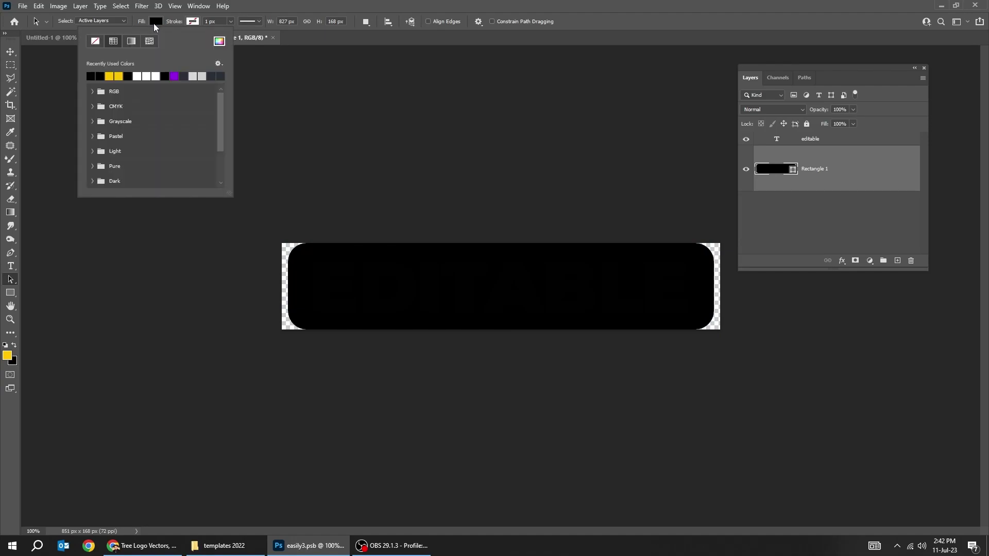
{"action": "left_click", "coordinate": [110, 76]}
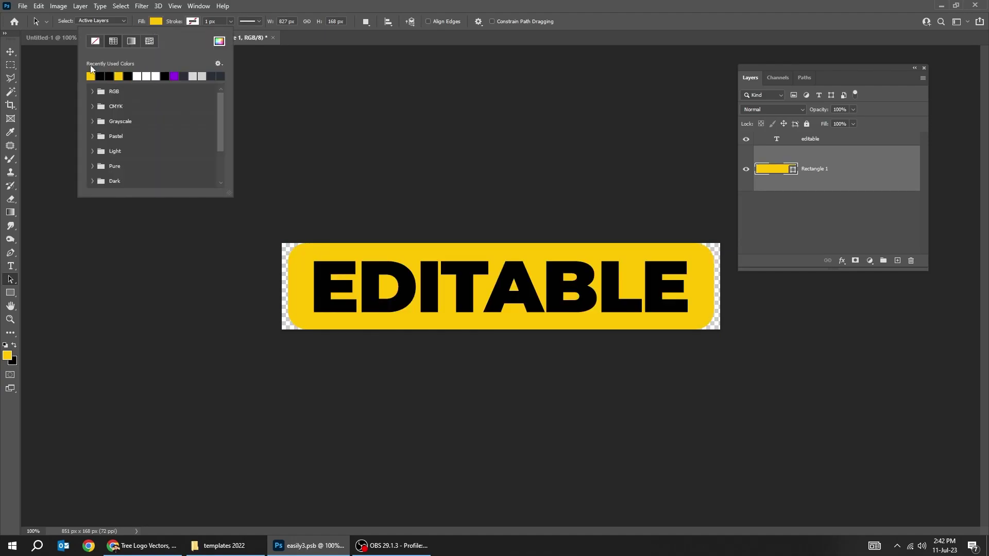
{"action": "left_click", "coordinate": [11, 51]}
{"action": "key", "text": "ctrl+s"}
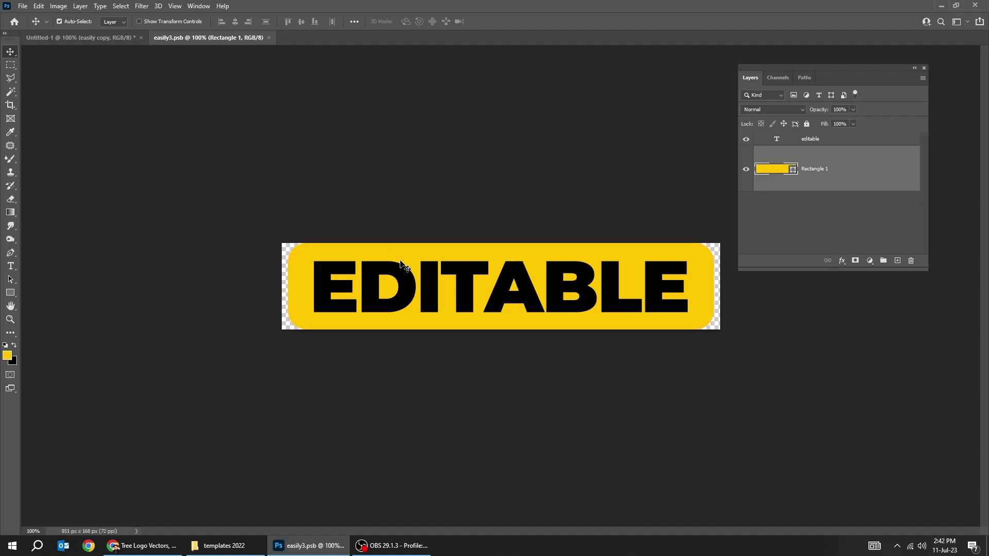
Close easily3.psb, rotate the EDITABLE label about 9° counter-clockwise, and tuck it under EASILY
{"action": "left_click", "coordinate": [269, 38]}
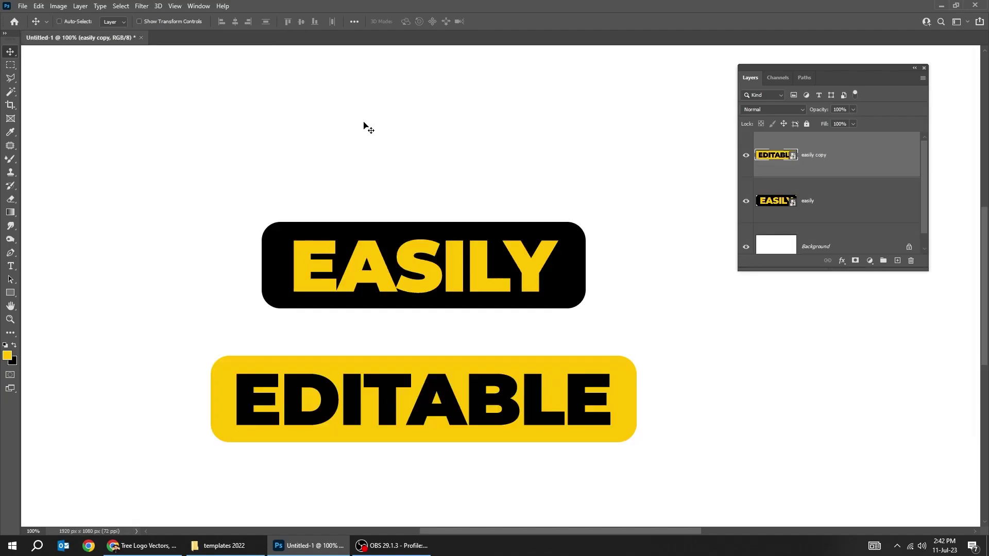
{"action": "key", "text": "ctrl+minus"}
{"action": "key", "text": "ctrl+minus"}
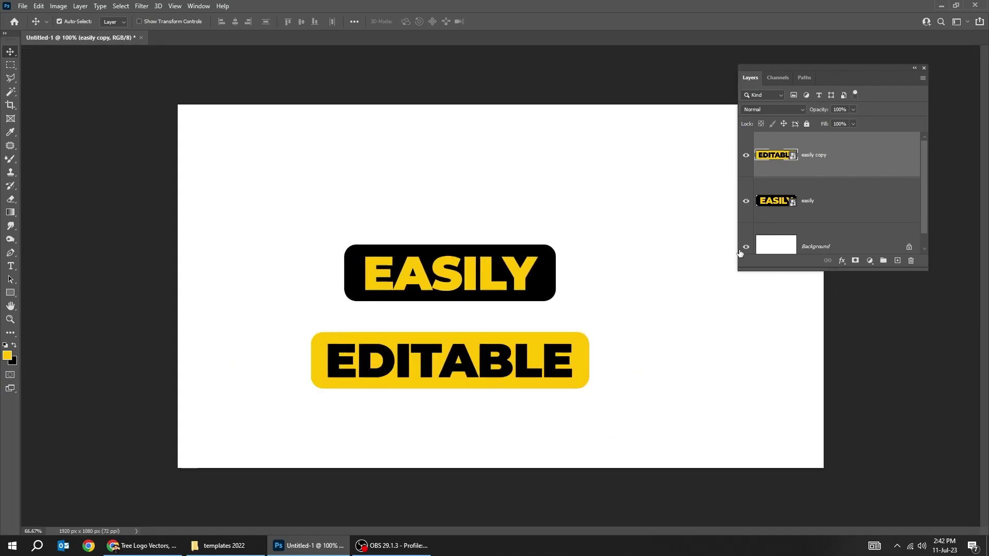
{"action": "key", "text": "ctrl+t"}
{"action": "left_click_drag", "start_coordinate": [603, 375], "coordinate": [602, 355]}
{"action": "key", "text": "Return"}
{"action": "left_click_drag", "start_coordinate": [525, 338], "coordinate": [541, 313]}
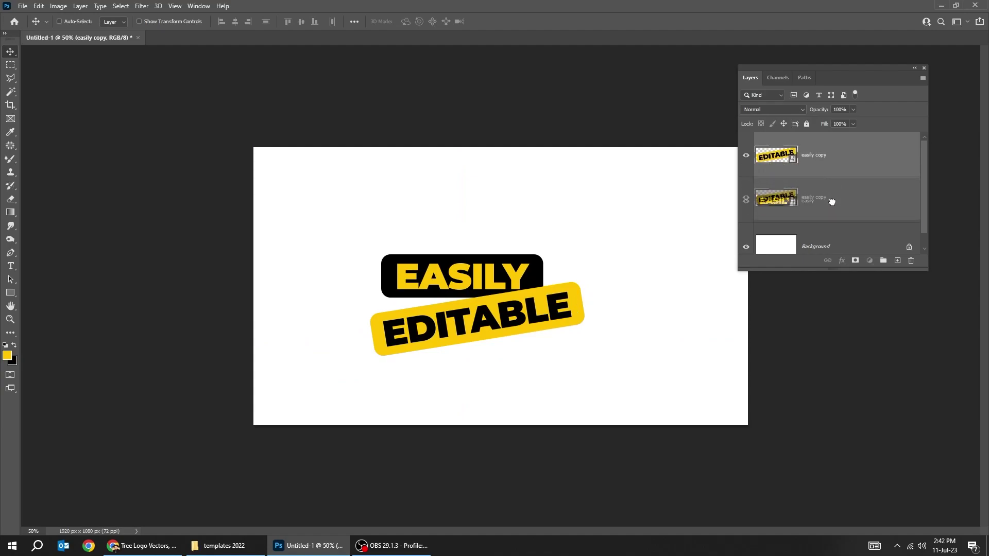